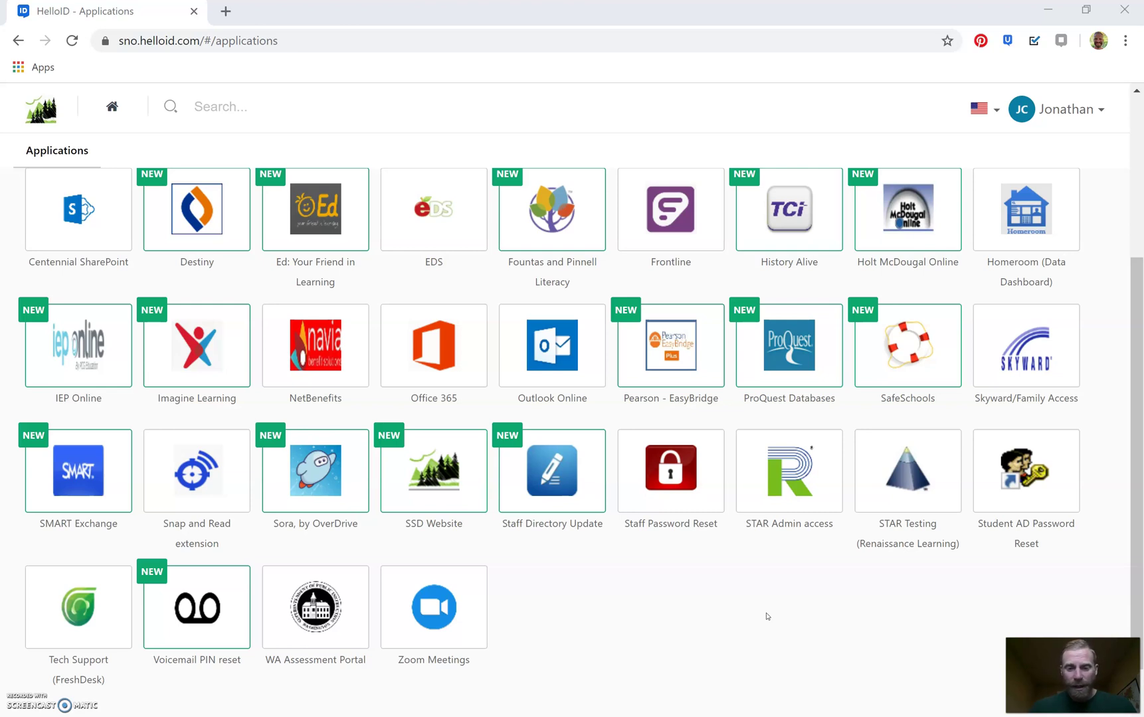
pyautogui.click(771, 615)
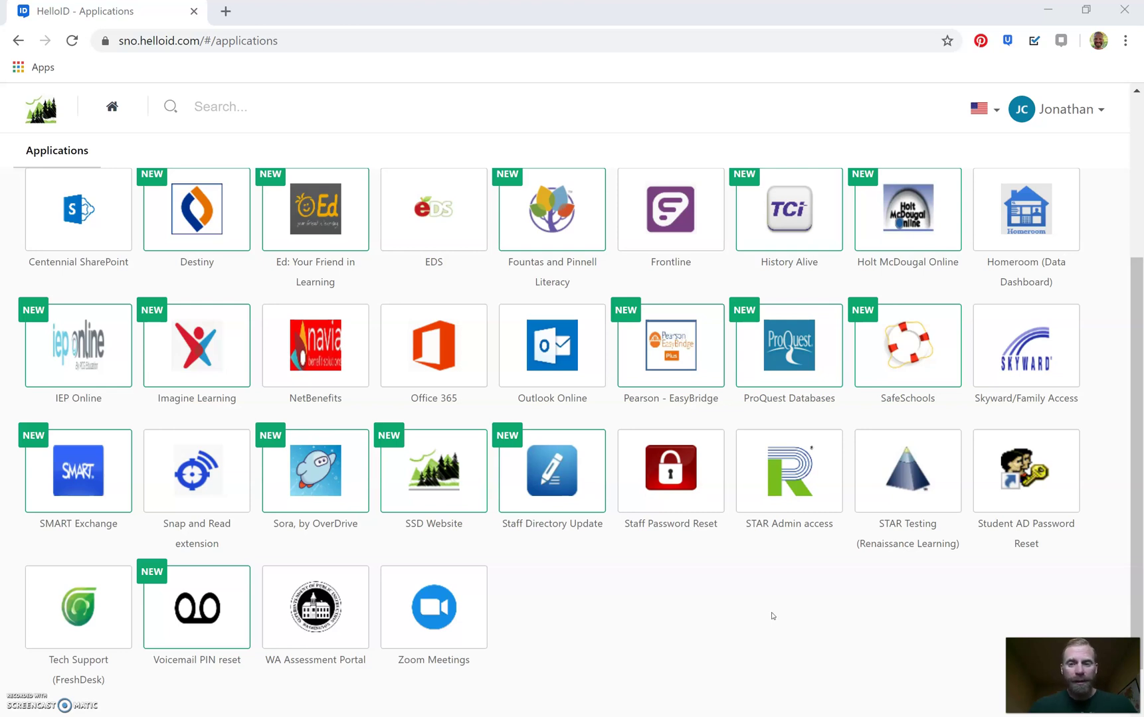
pyautogui.click(767, 625)
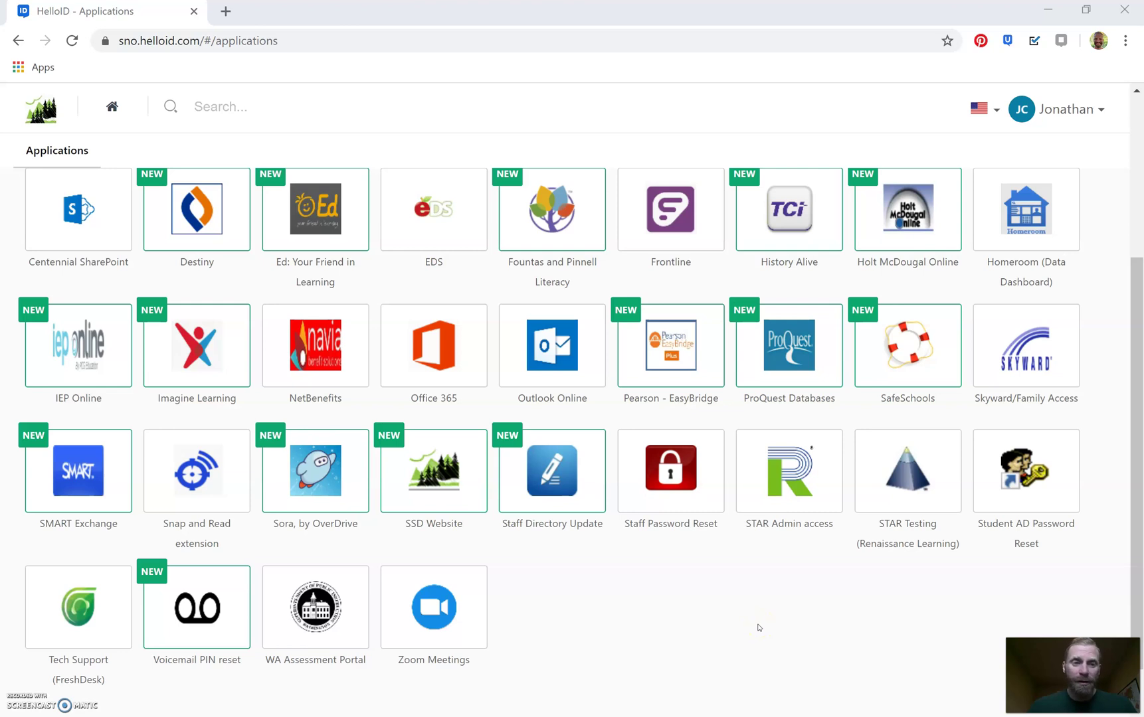
# Step: Open Zoom Meetings from the applications page and sign in with SSO
pyautogui.click(457, 602)
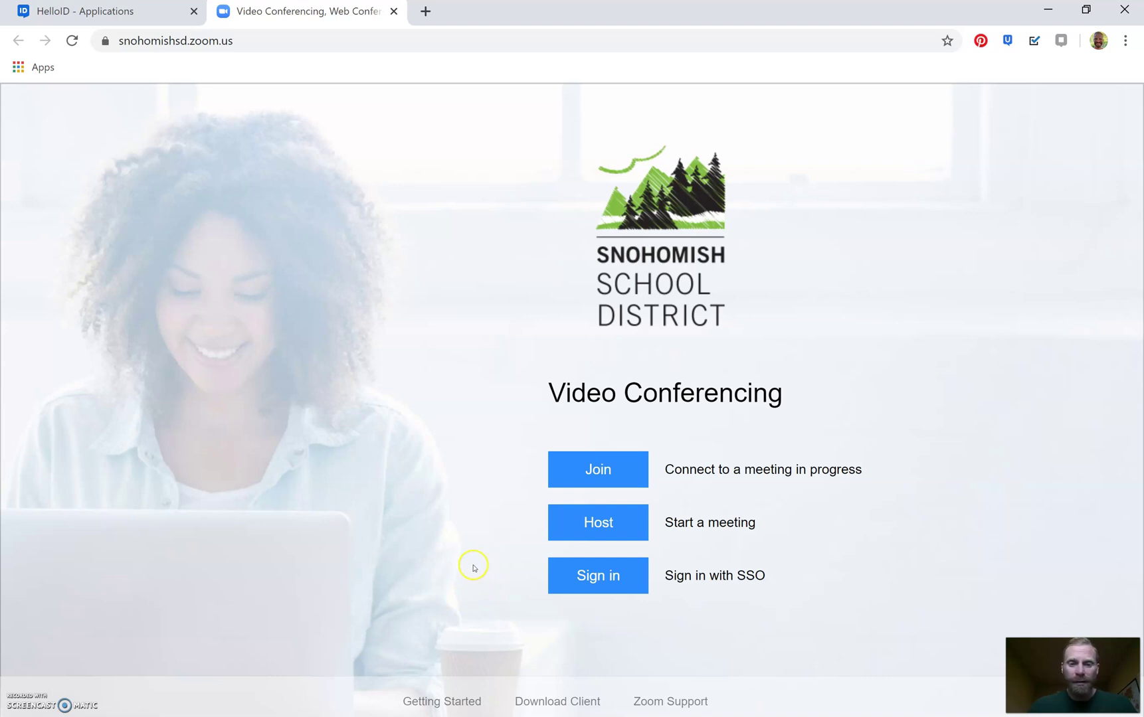
pyautogui.click(585, 578)
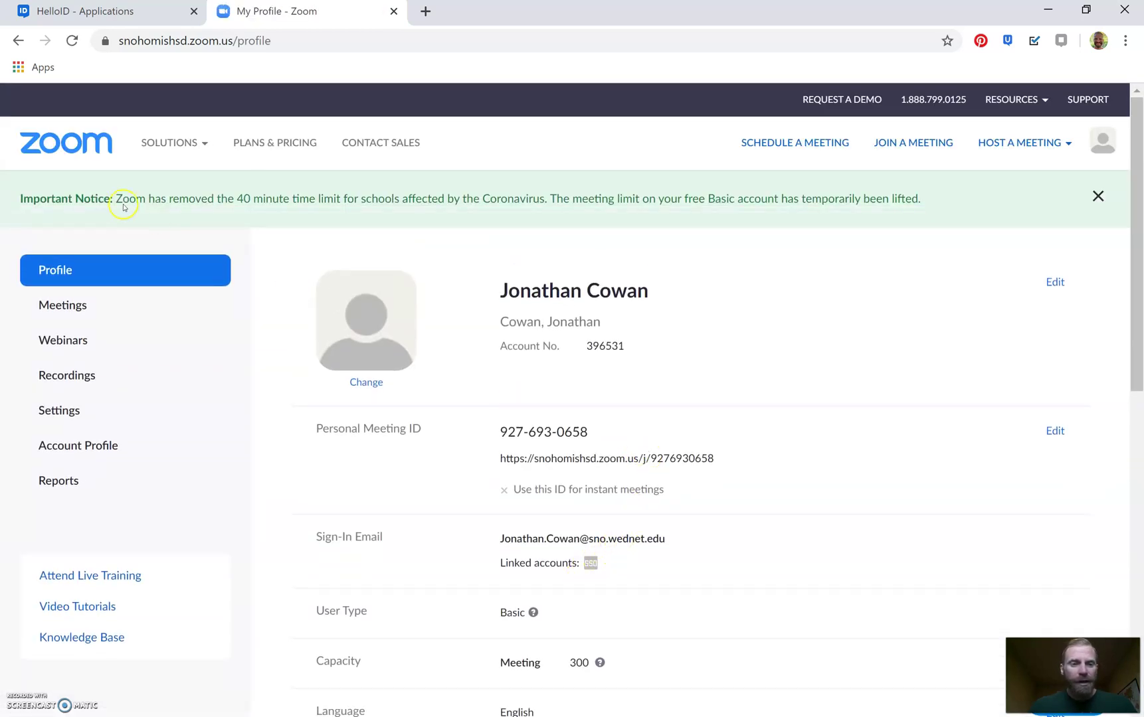
# Step: Go to the Zoom account's meetings and open the form for scheduling a new meeting
pyautogui.click(59, 304)
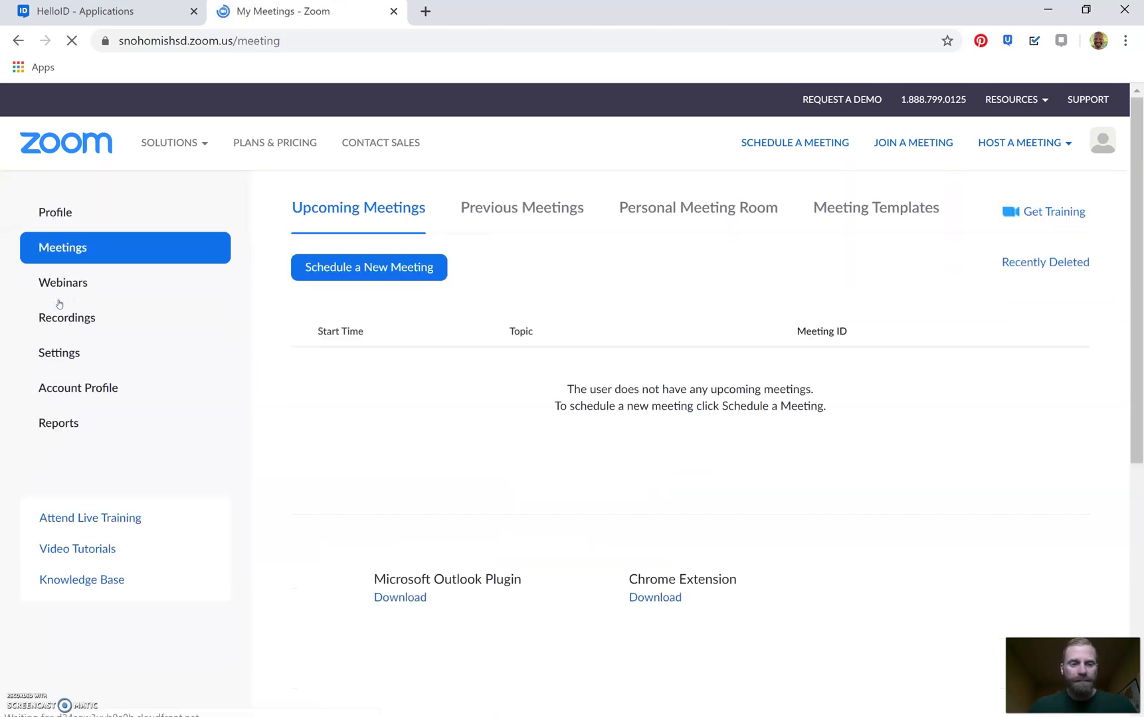
pyautogui.click(389, 328)
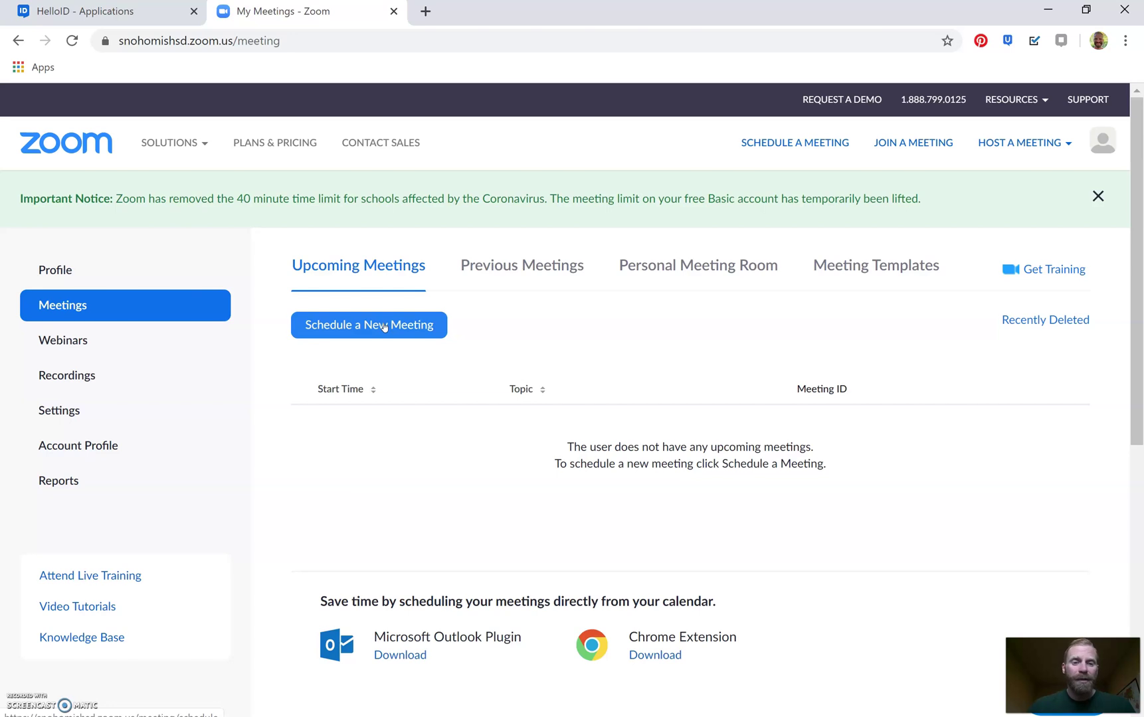
pyautogui.click(384, 326)
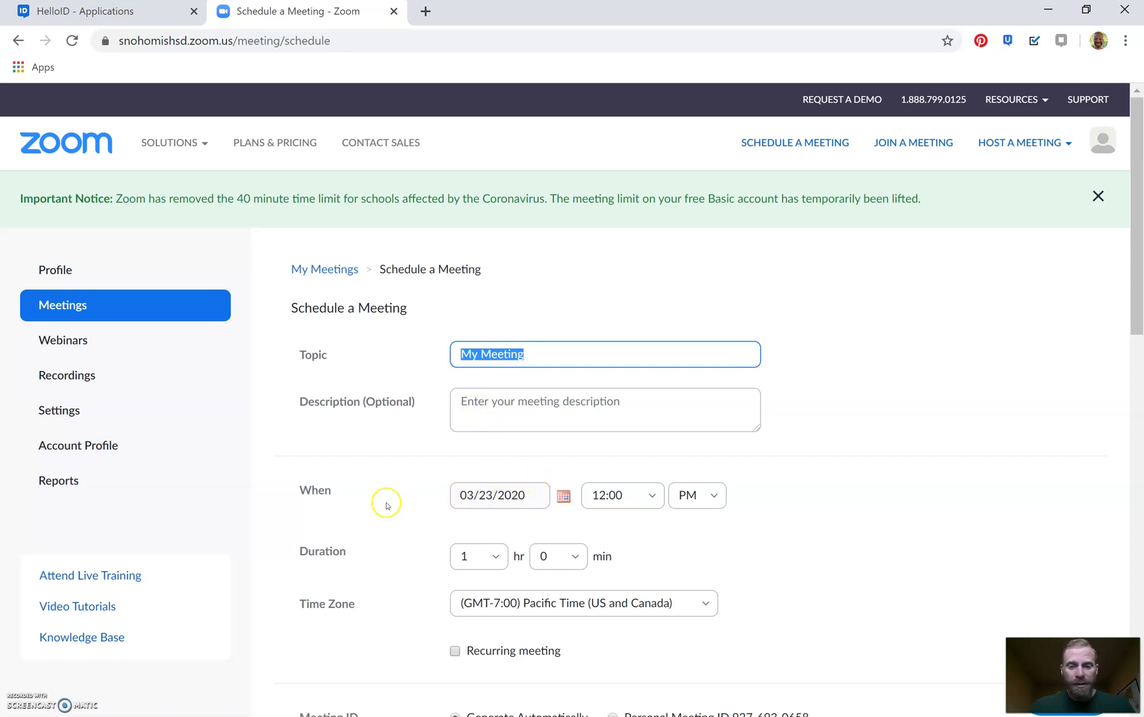
# Step: Keep the meeting ID on Generate Automatically and turn off the meeting password requirement
pyautogui.scroll(-1, 387, 484)
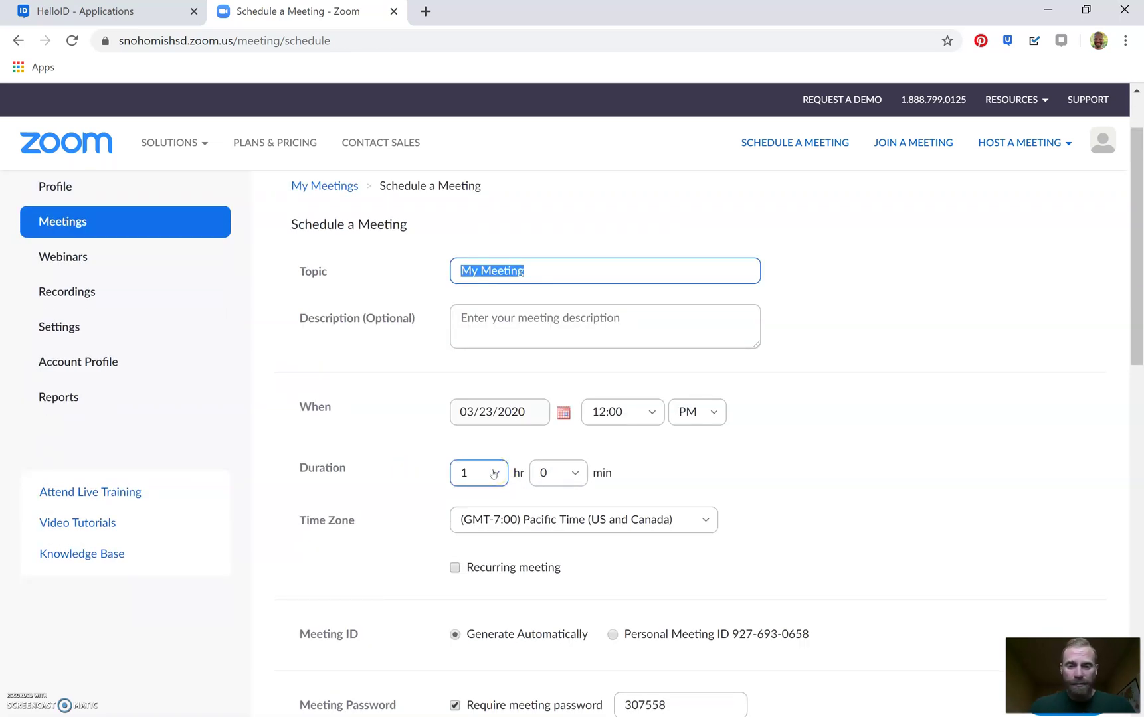
pyautogui.click(714, 523)
pyautogui.scroll(-1, 717, 524)
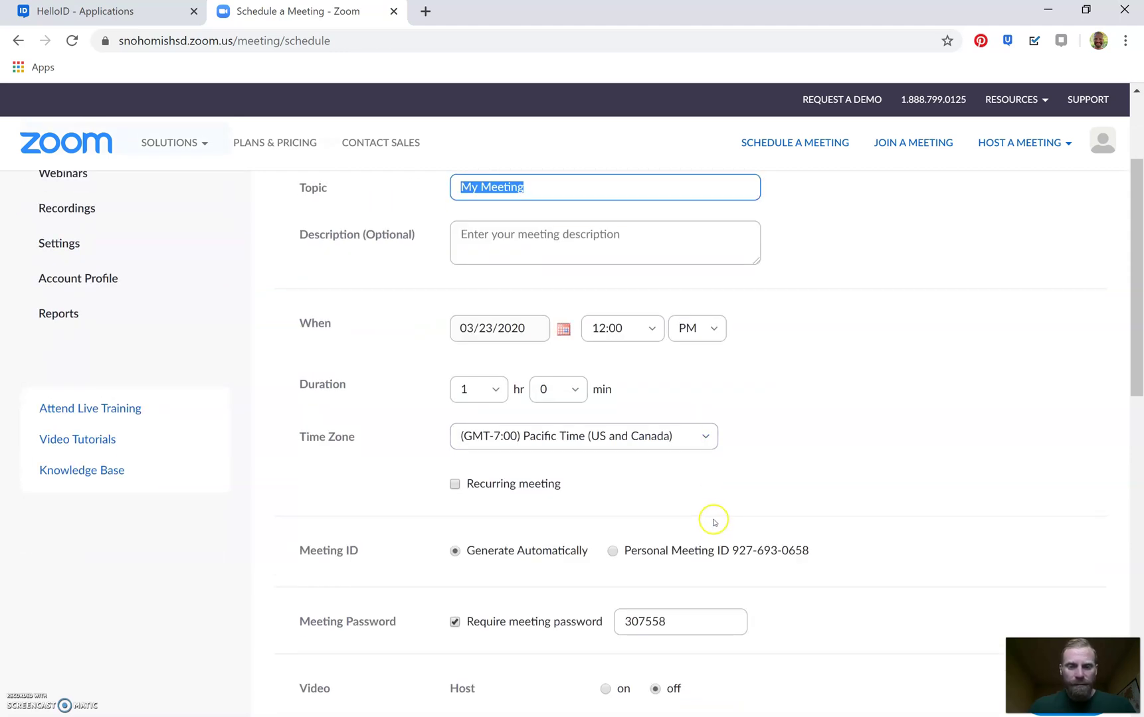
pyautogui.scroll(-1, 718, 525)
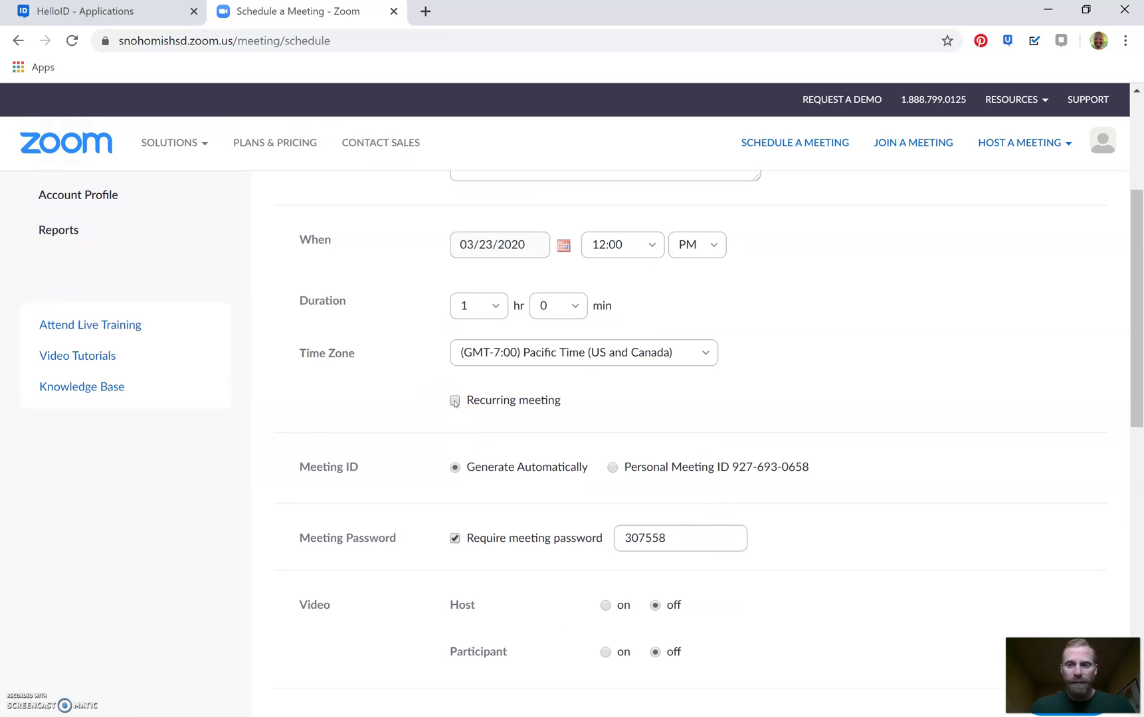
pyautogui.scroll(-1, 455, 403)
pyautogui.click(456, 384)
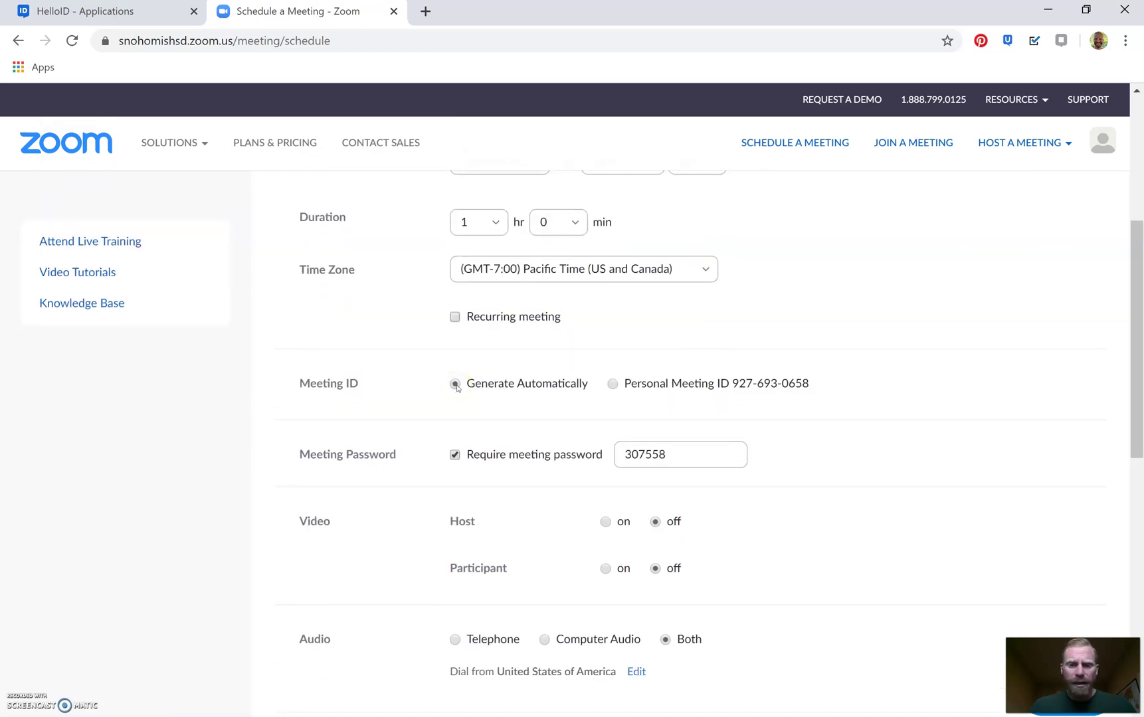
pyautogui.scroll(-1, 456, 388)
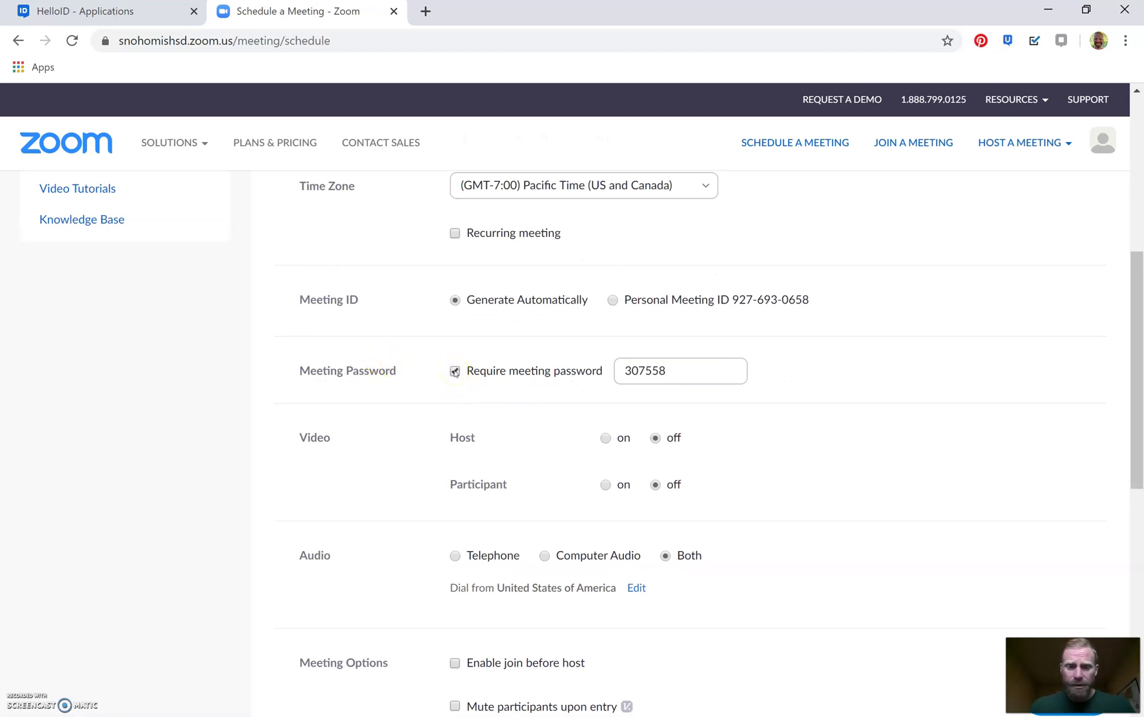
pyautogui.click(454, 372)
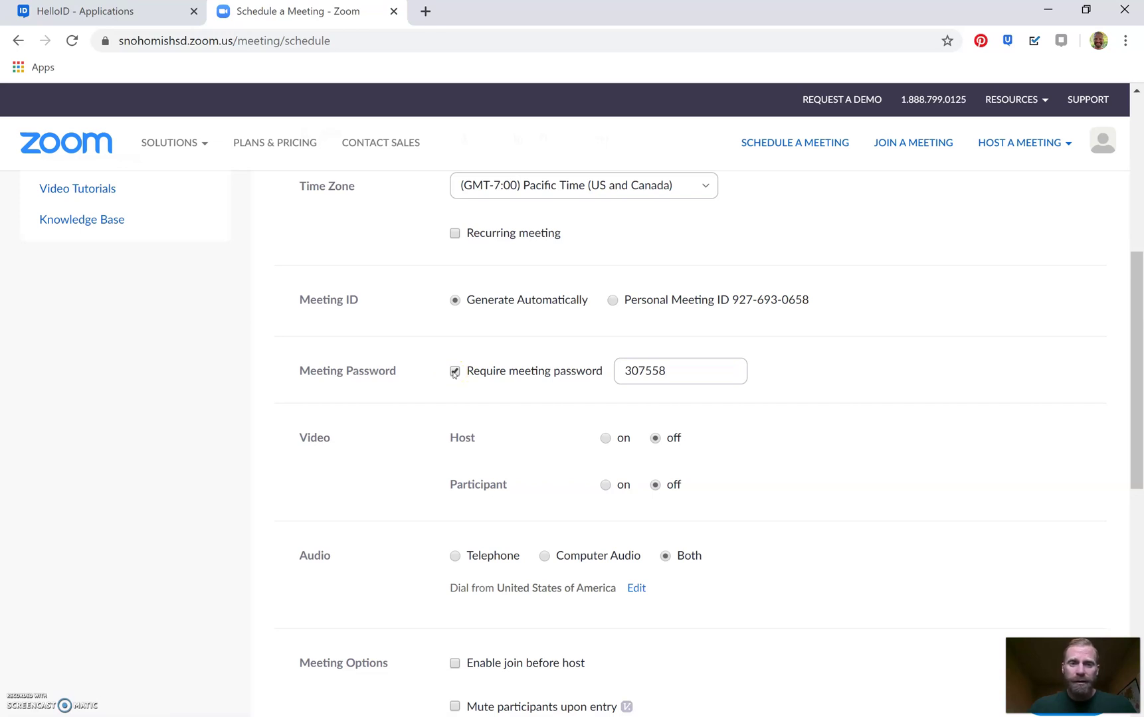
pyautogui.click(454, 372)
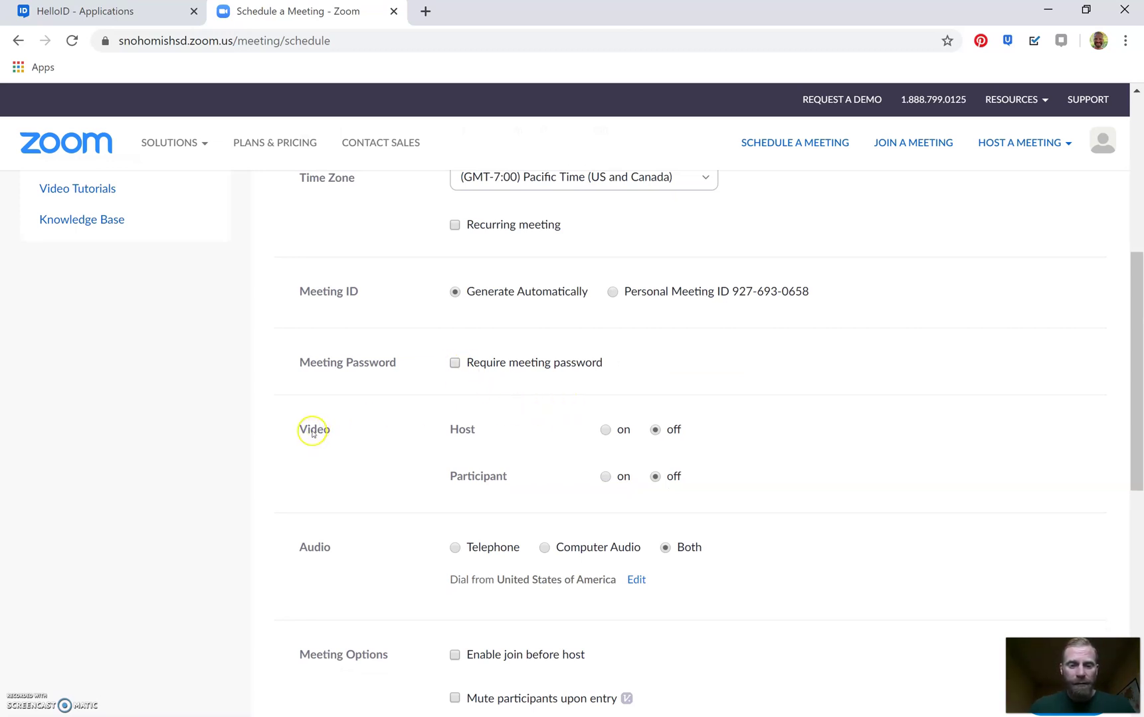
# Step: Set host and participant video to on and keep the audio option on Both
pyautogui.click(603, 431)
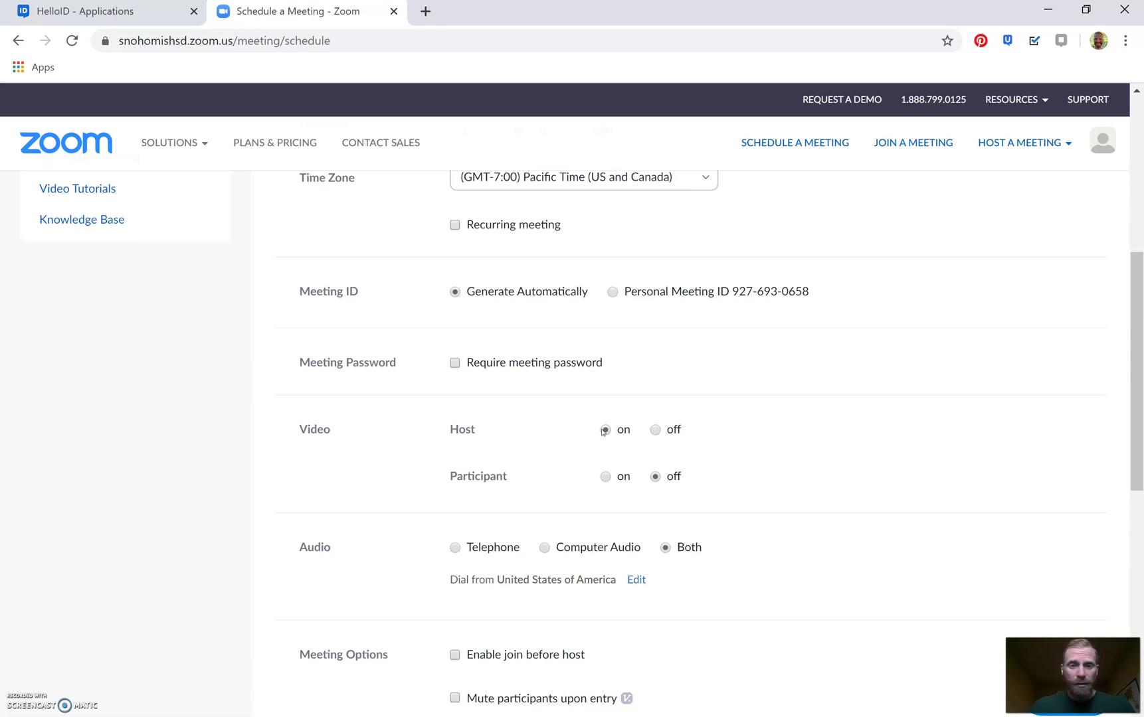
pyautogui.click(606, 476)
pyautogui.scroll(-3, 603, 476)
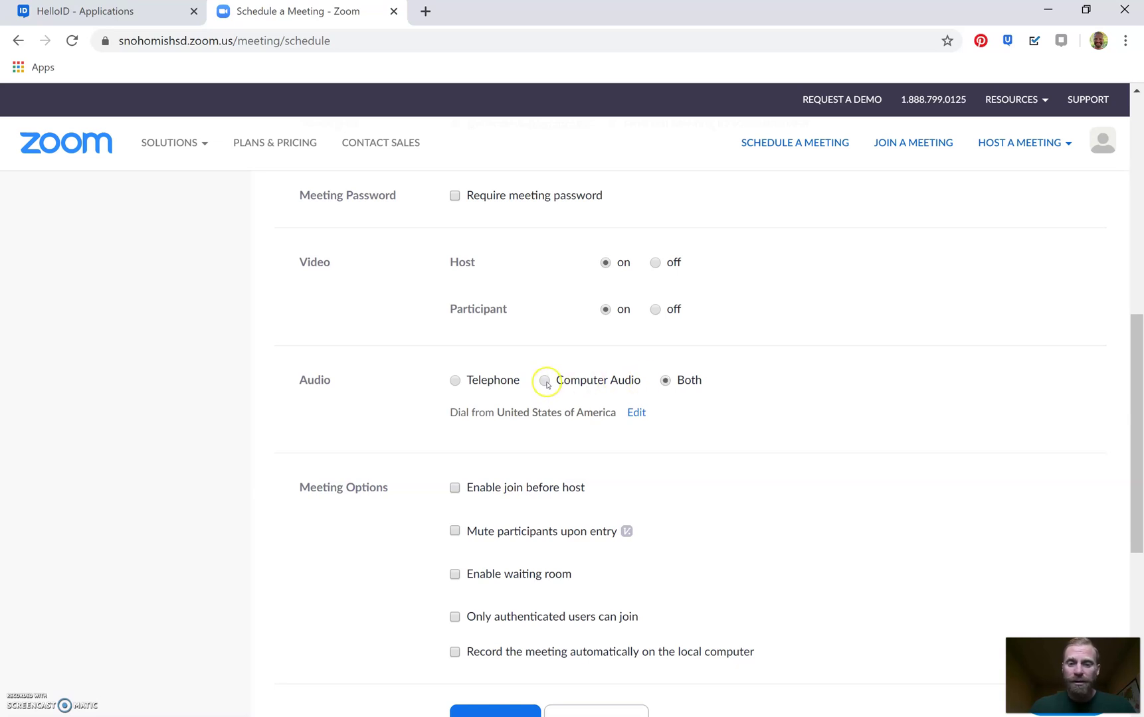
pyautogui.click(665, 383)
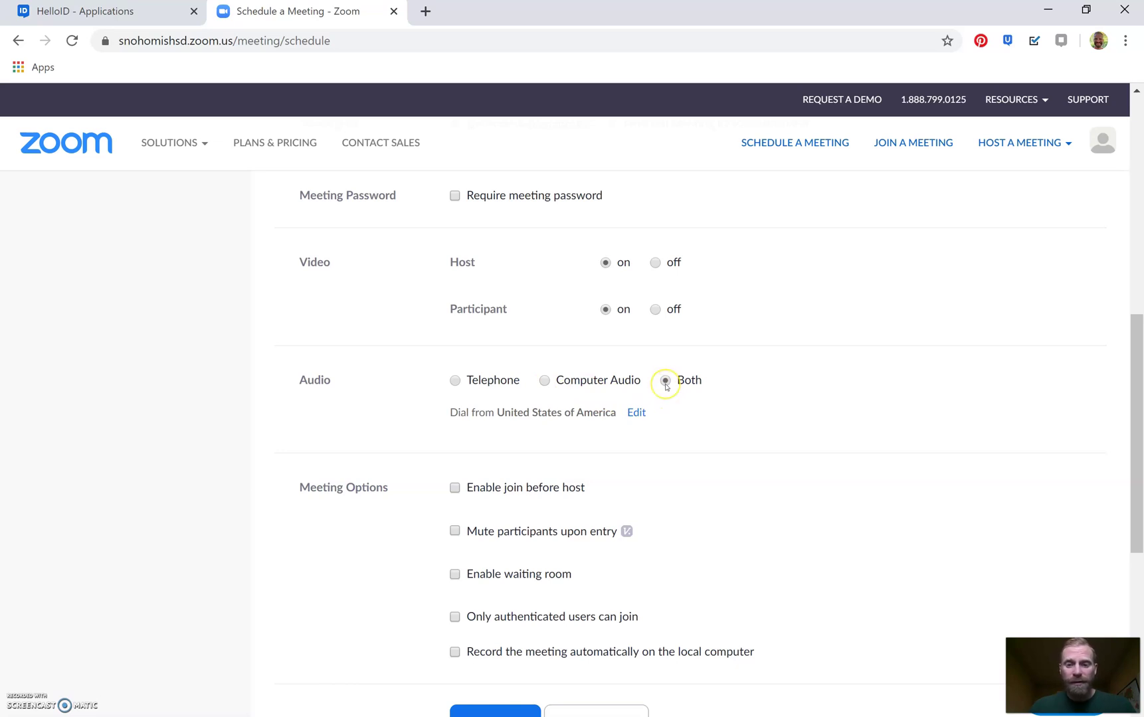
# Step: Enable join before host in the meeting options and save the scheduled meeting
pyautogui.scroll(-1, 667, 385)
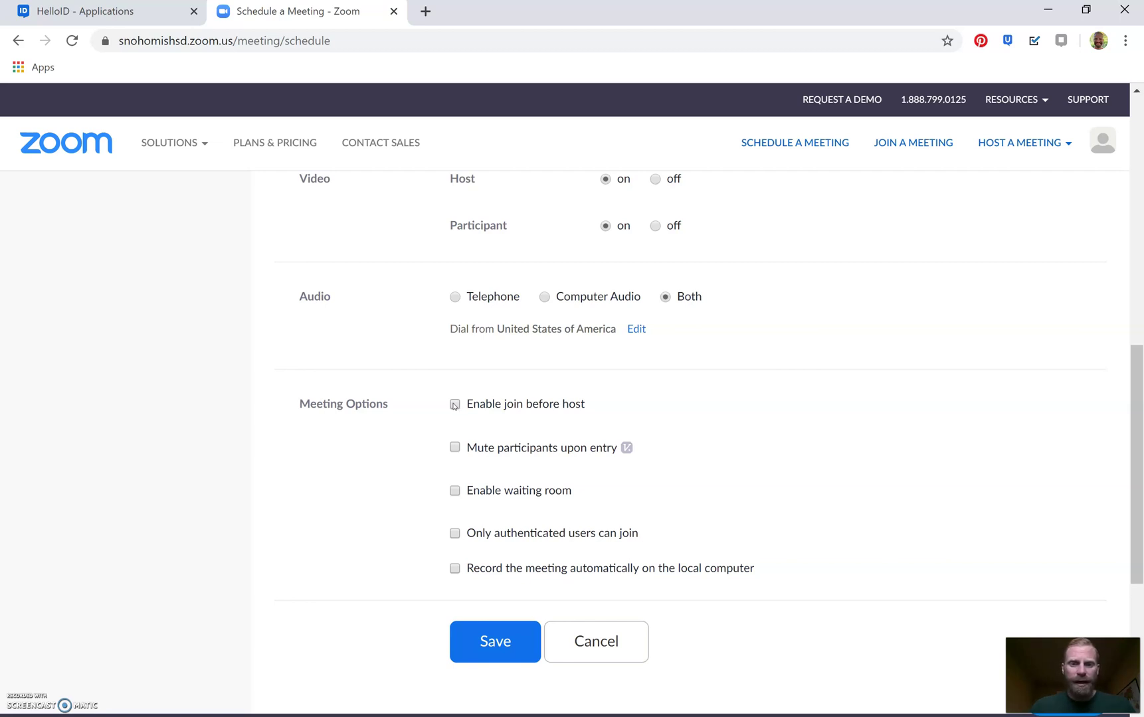
pyautogui.click(454, 406)
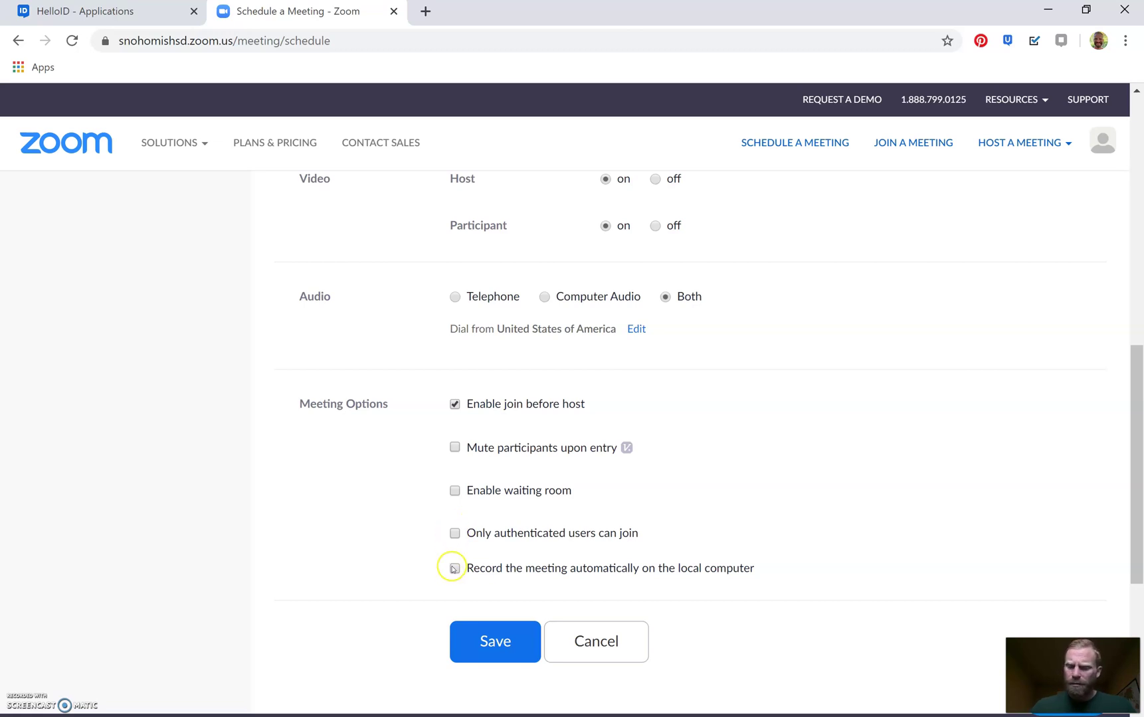
pyautogui.click(499, 643)
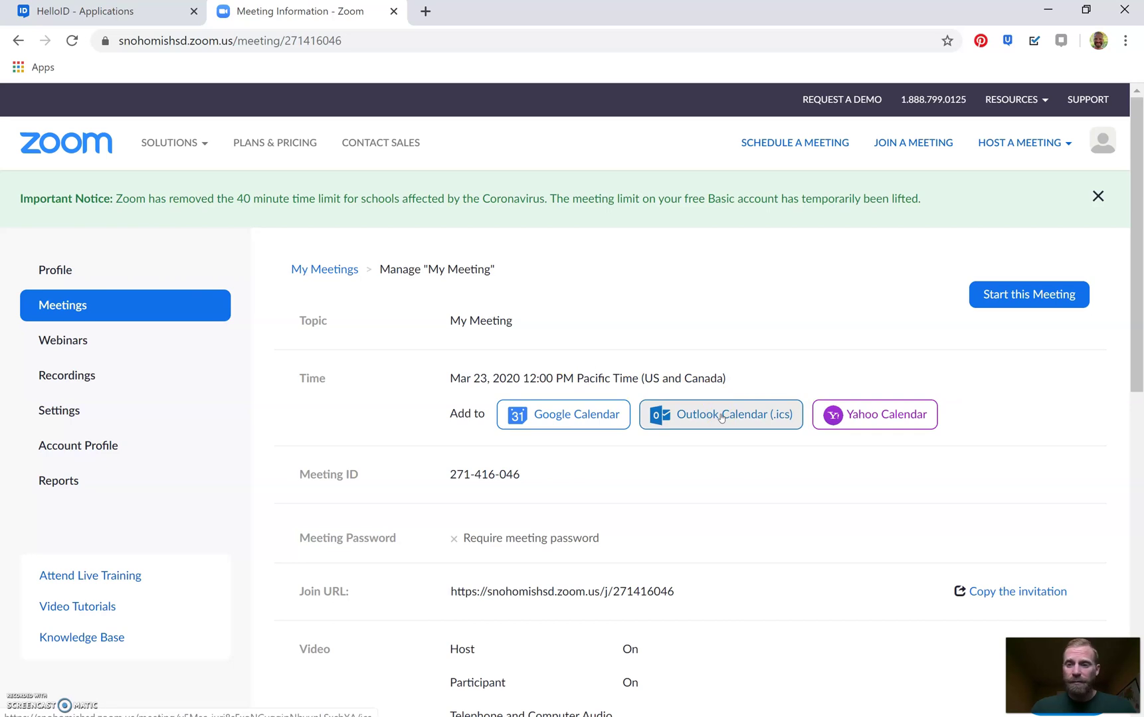
# Step: Select the full join URL in the meeting's details
pyautogui.scroll(-1, 719, 418)
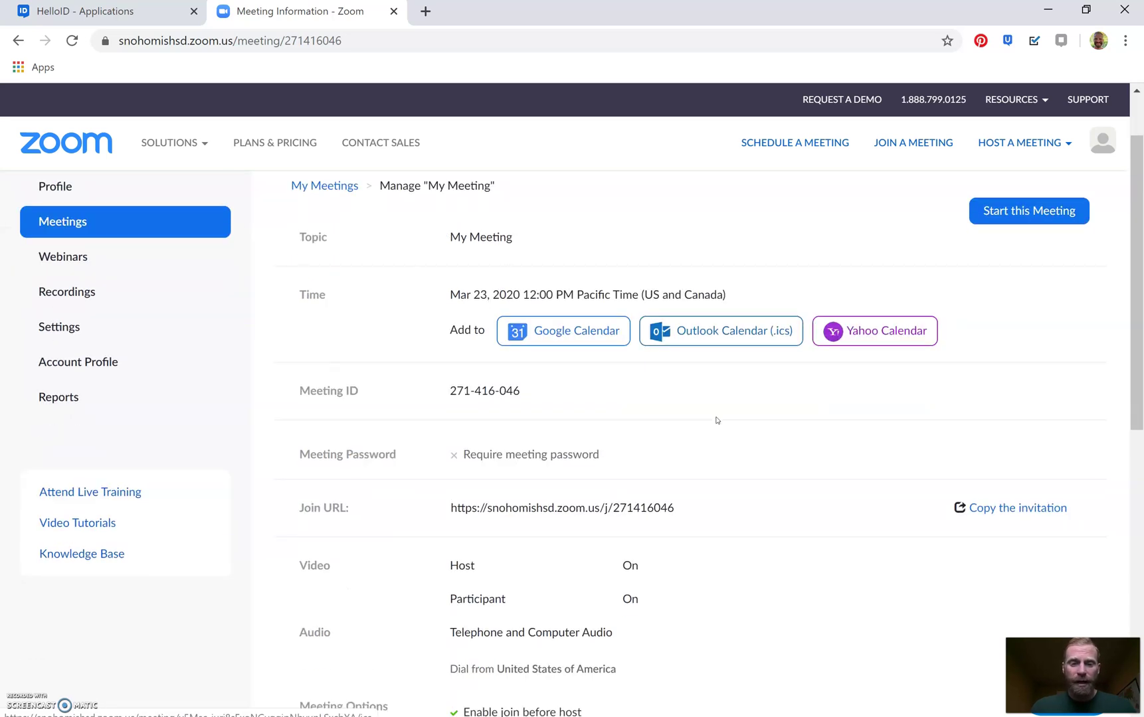
pyautogui.scroll(-1, 707, 417)
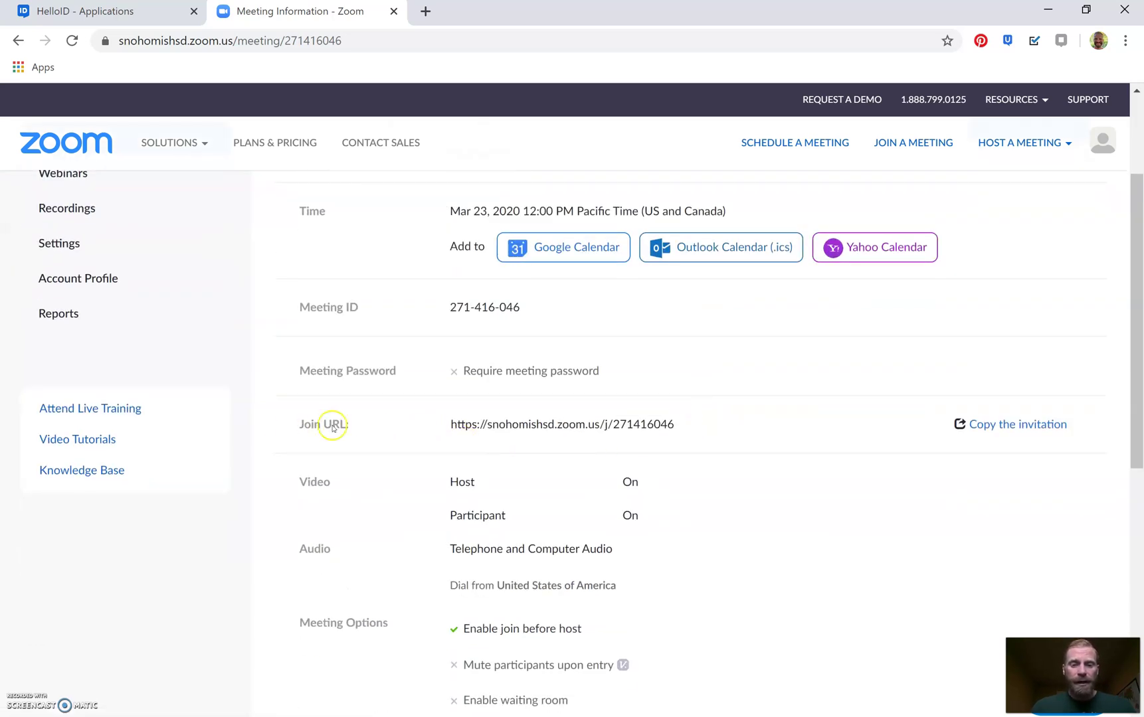
pyautogui.moveTo(450, 425); pyautogui.dragTo(669, 427)
pyautogui.click(674, 429)
pyautogui.tripleClick(674, 430)
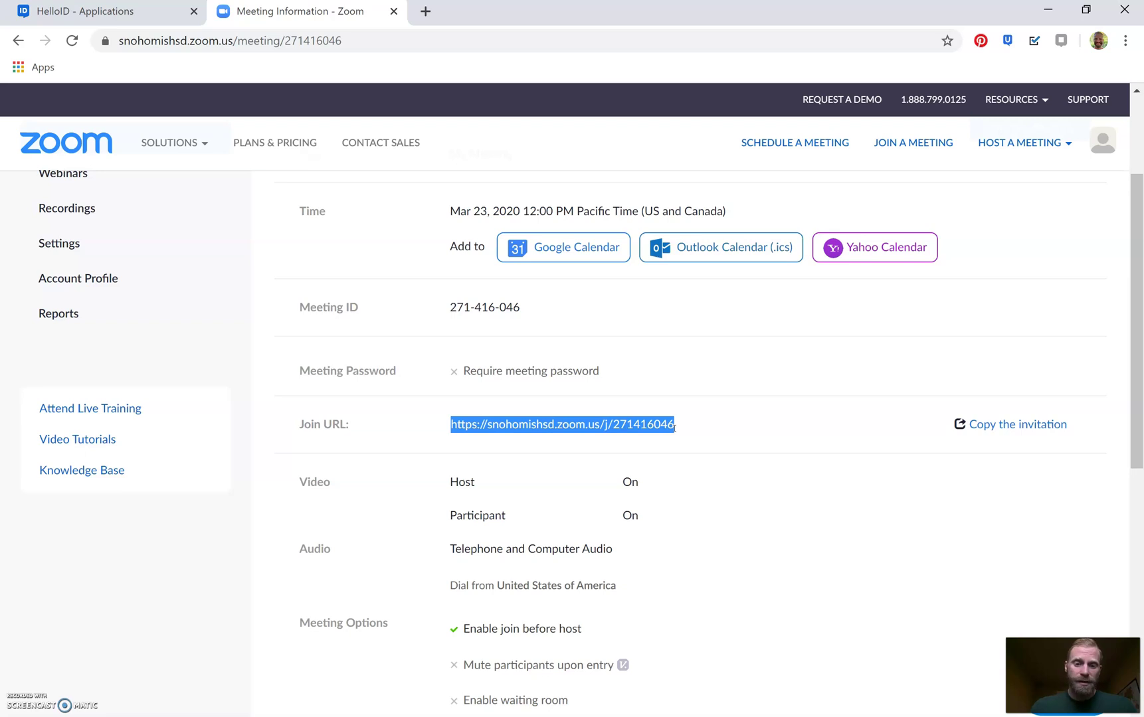
# Step: Copy the full meeting invitation text to the clipboard and close the invitation window
pyautogui.click(1019, 424)
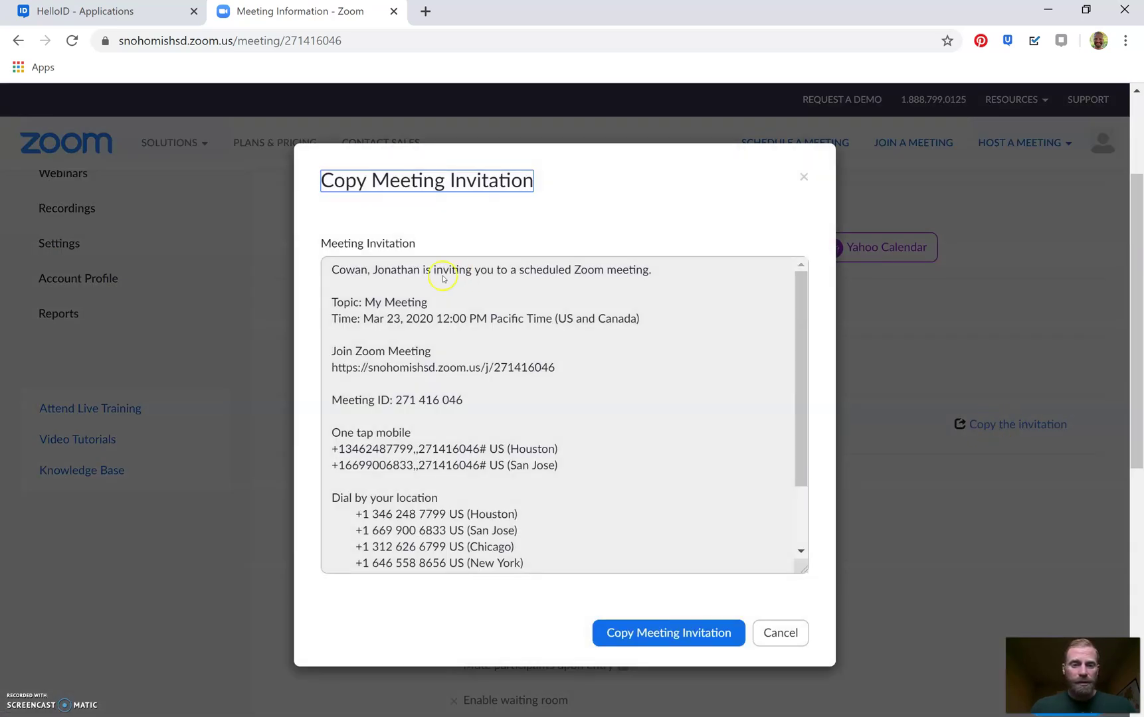
pyautogui.click(672, 632)
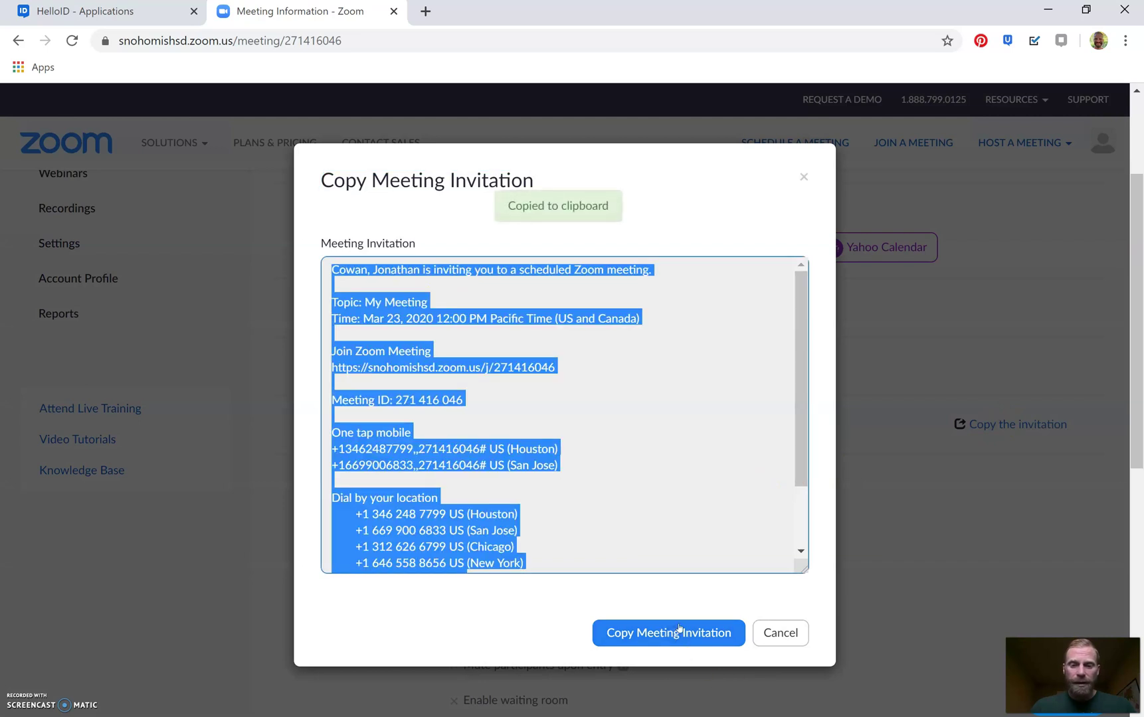
pyautogui.click(803, 177)
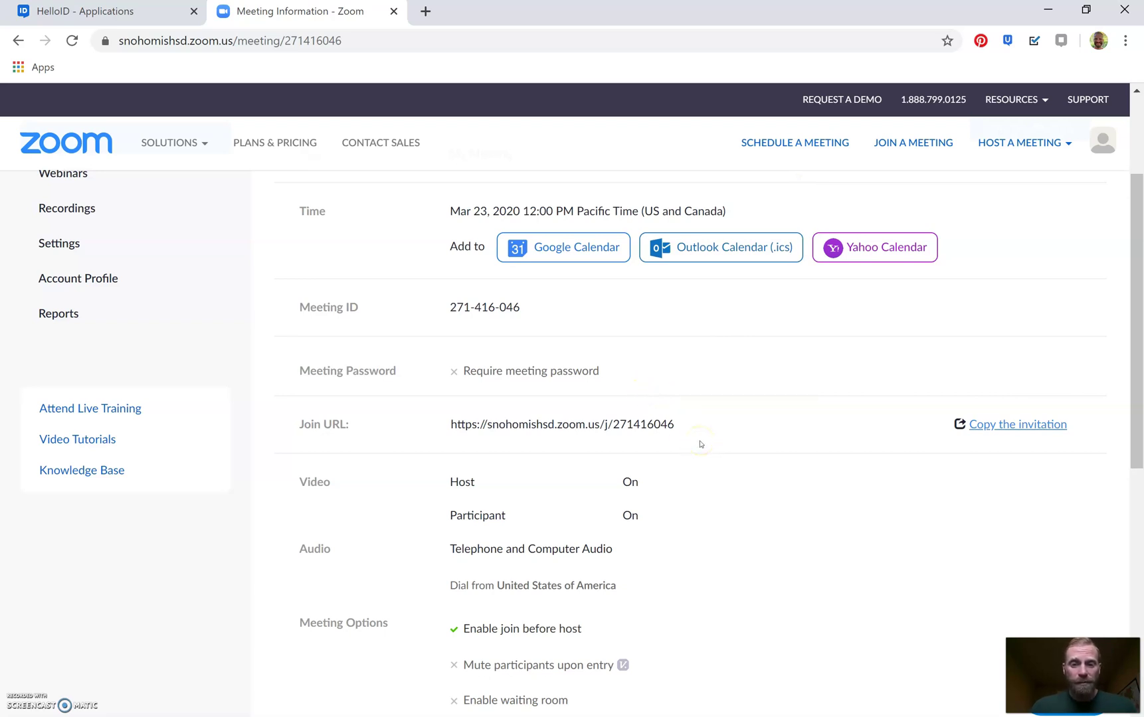
pyautogui.click(985, 424)
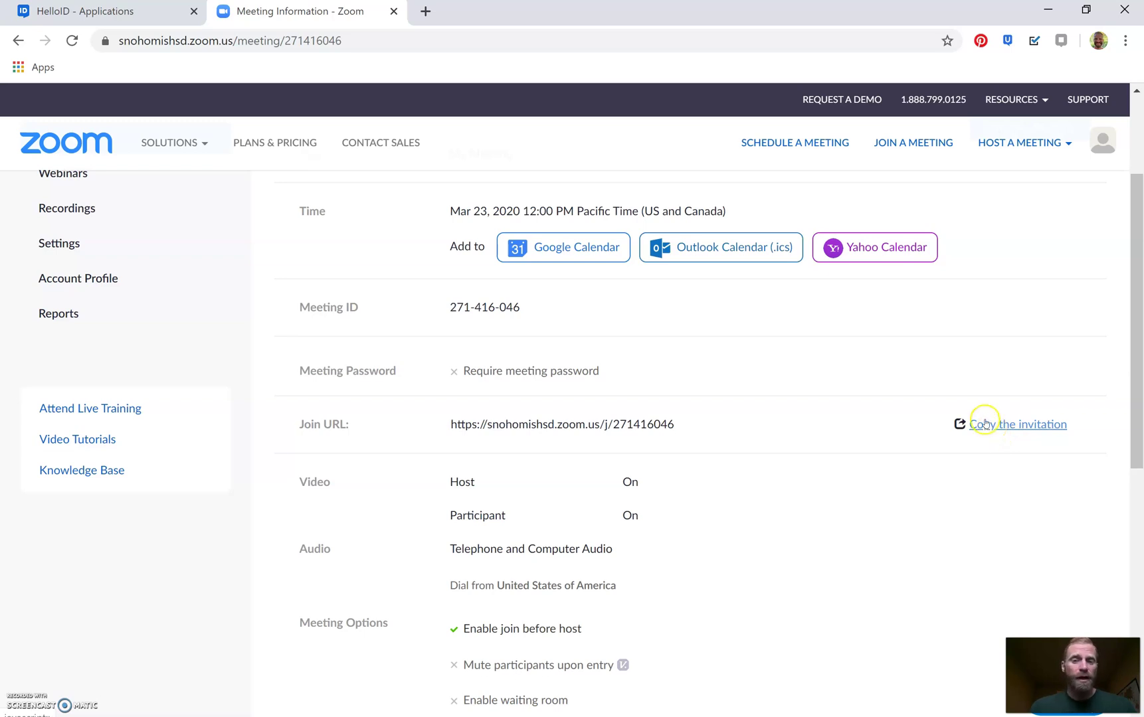
# Step: Start the scheduled meeting and run the downloaded Zoom launcher file
pyautogui.scroll(-2, 885, 520)
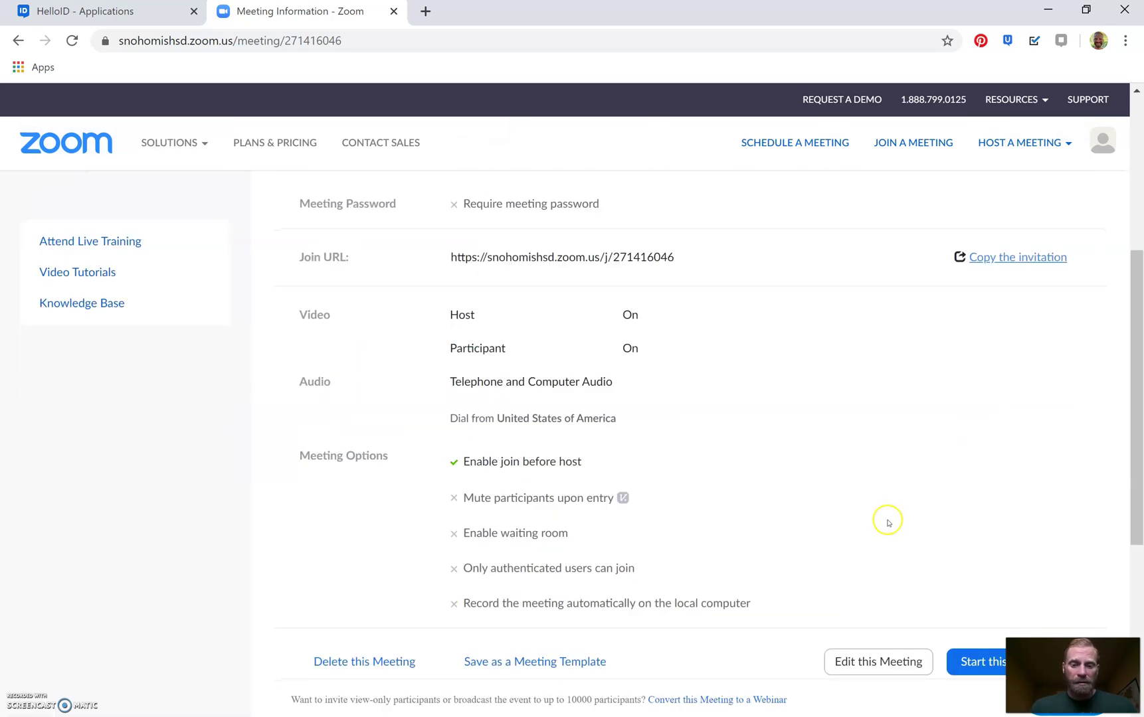
pyautogui.scroll(-1, 887, 520)
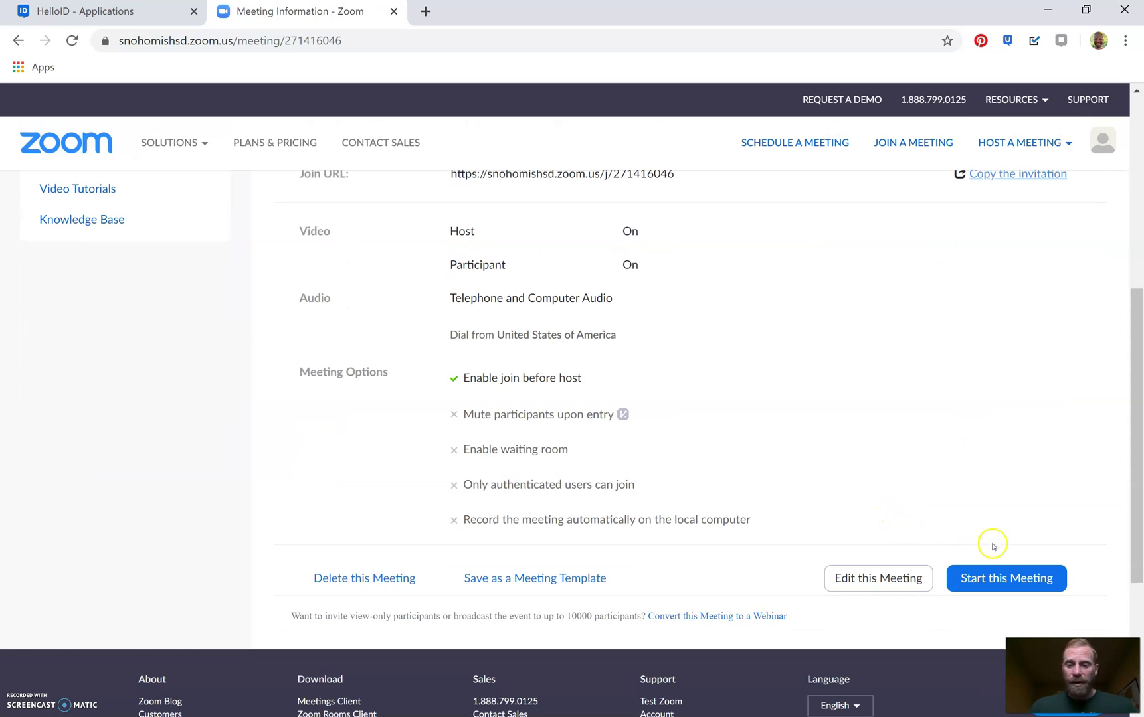
pyautogui.click(1000, 579)
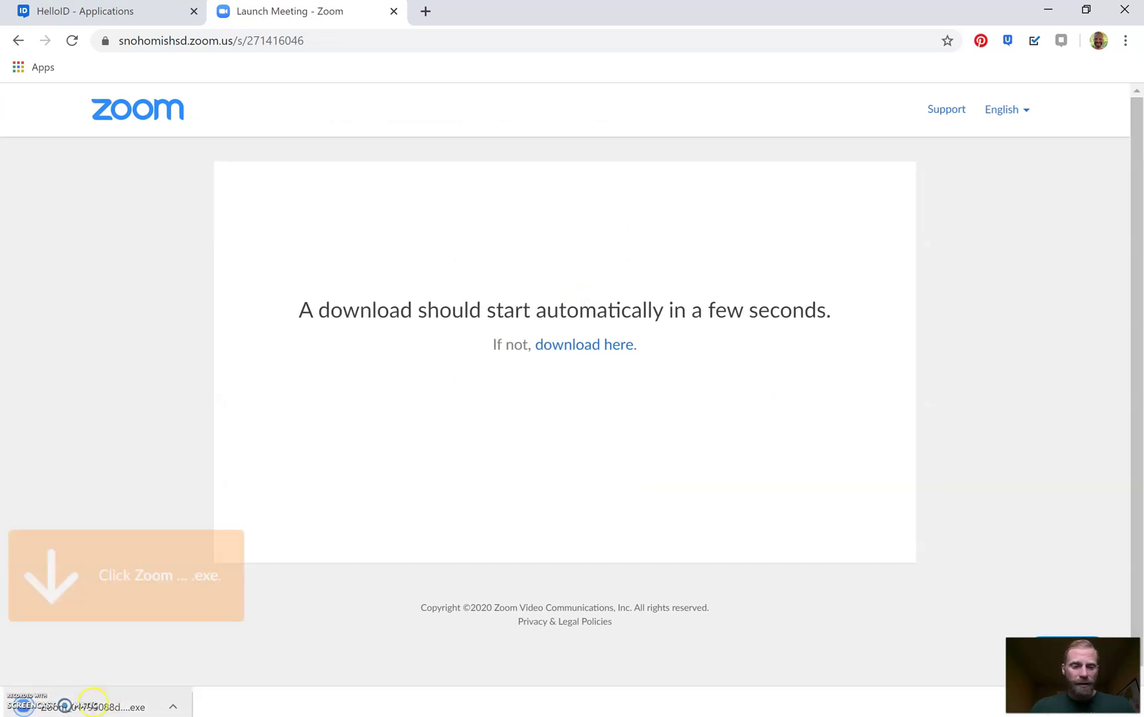
pyautogui.click(93, 706)
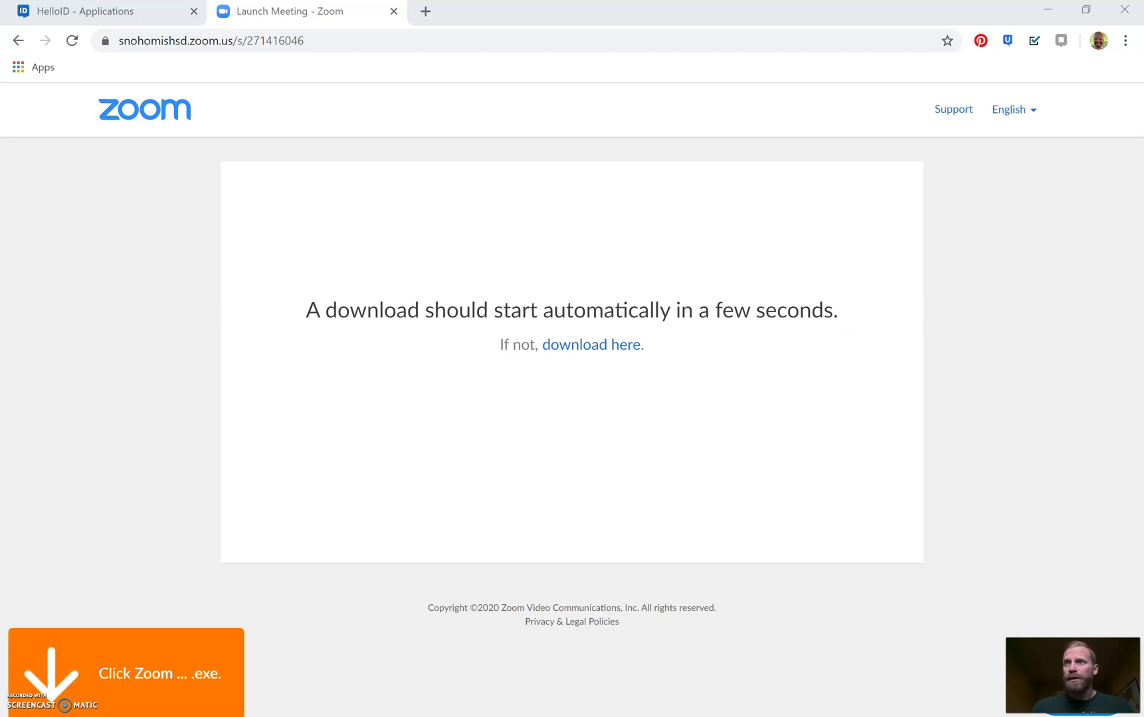
# Step: Join the meeting with computer audio and look through the available camera choices without changing the camera
pyautogui.moveTo(896, 149); pyautogui.dragTo(622, 271)
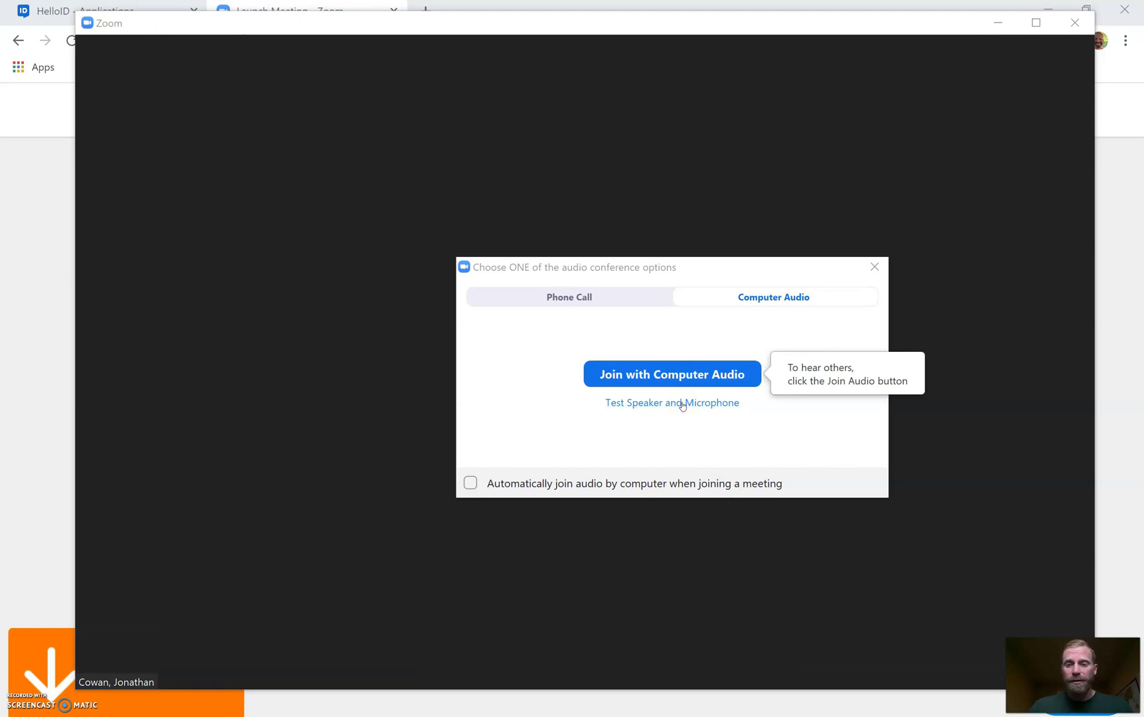
pyautogui.click(681, 375)
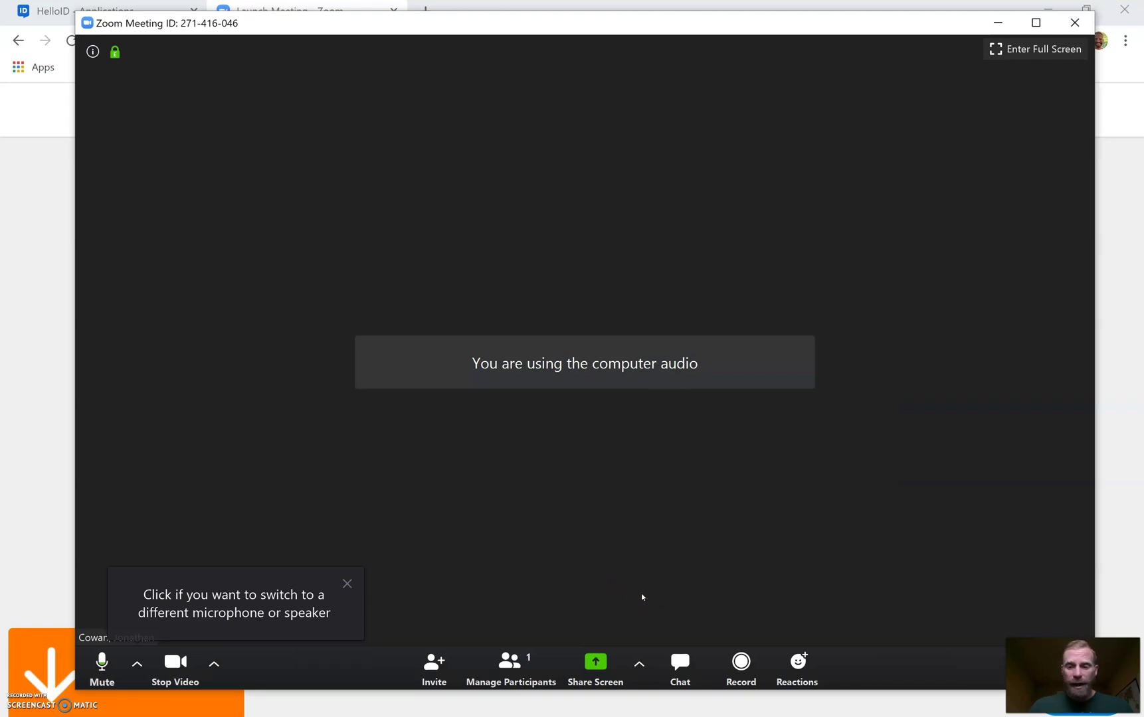
pyautogui.click(221, 668)
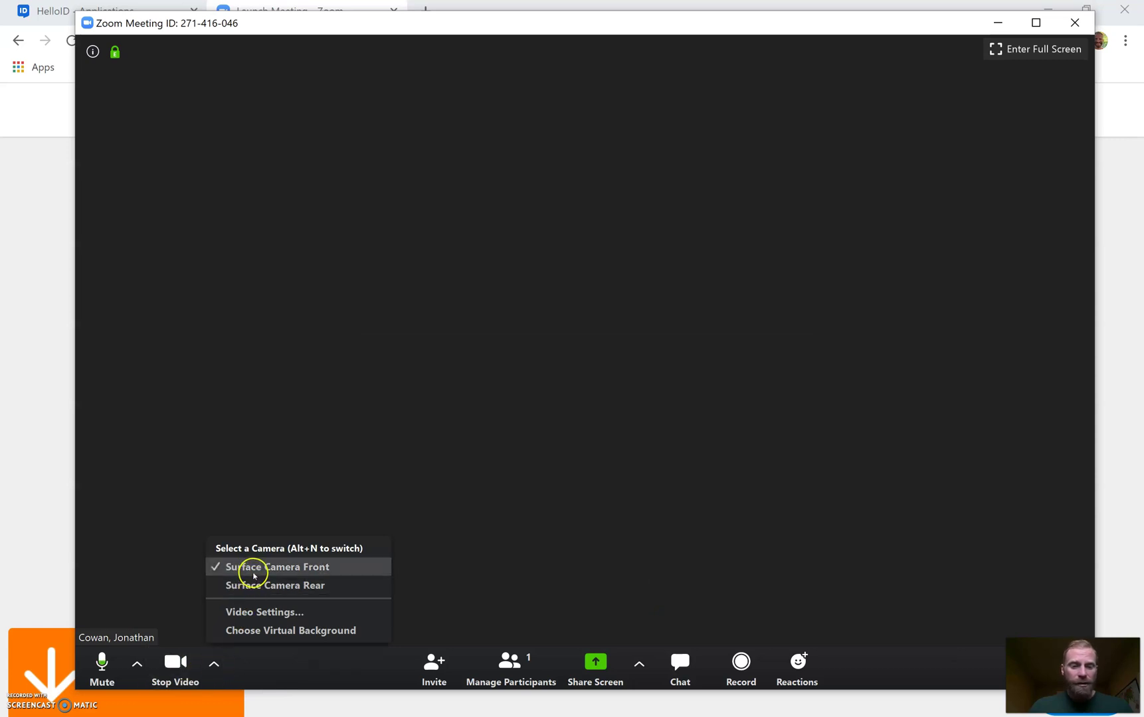
pyautogui.click(430, 562)
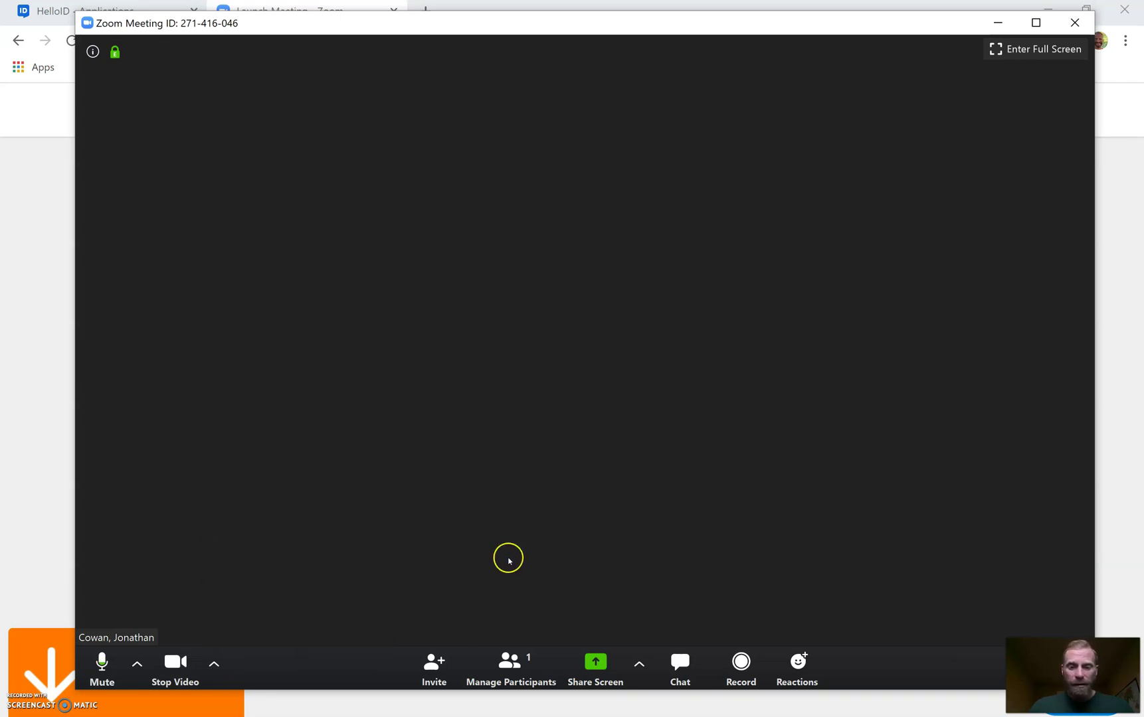
# Step: Review the screens and windows available for sharing without sharing any, and choose to let one participant share at a time
pyautogui.click(595, 662)
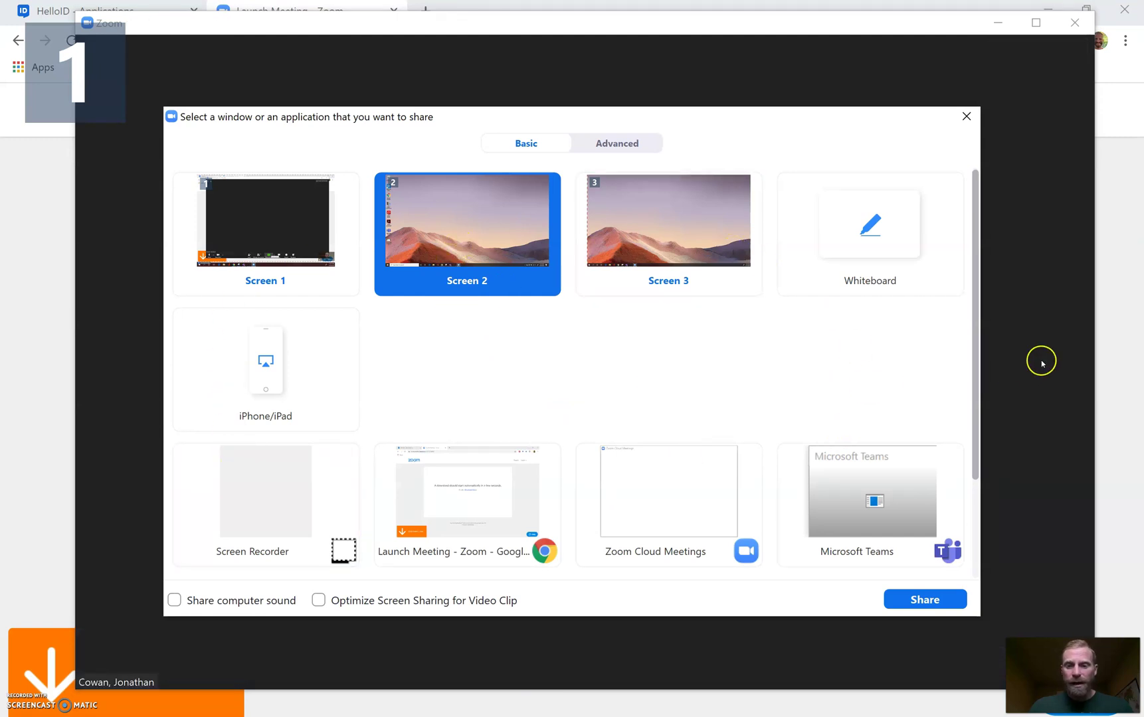
pyautogui.click(966, 117)
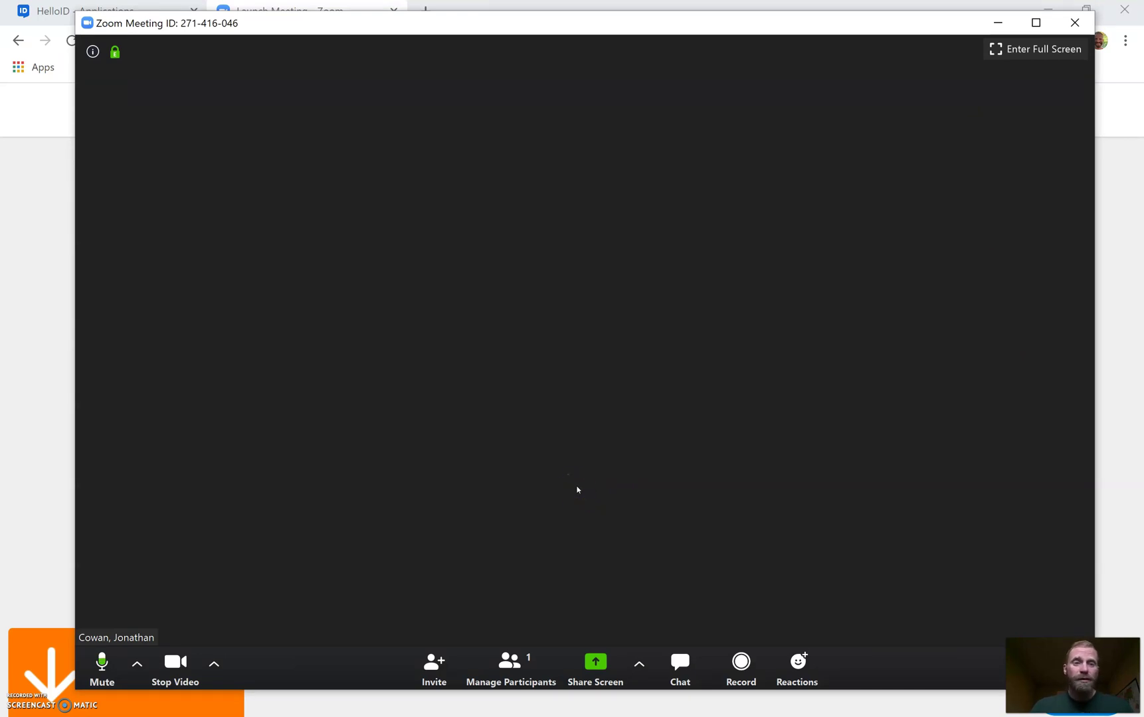
pyautogui.click(641, 665)
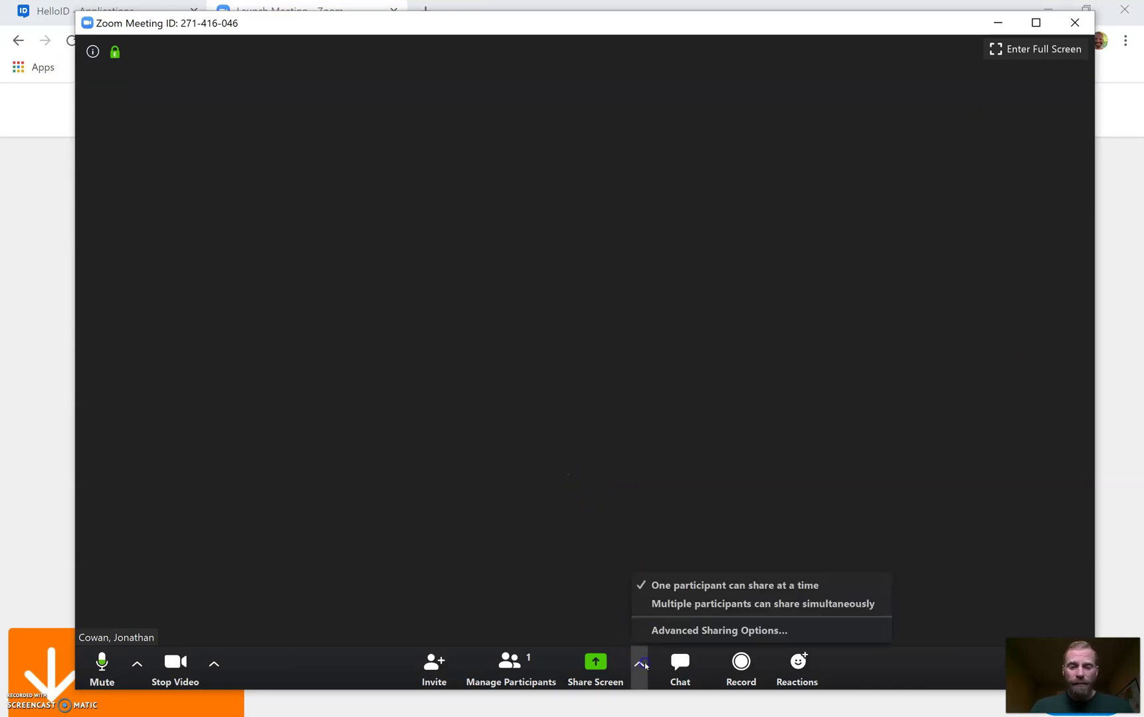
pyautogui.click(655, 589)
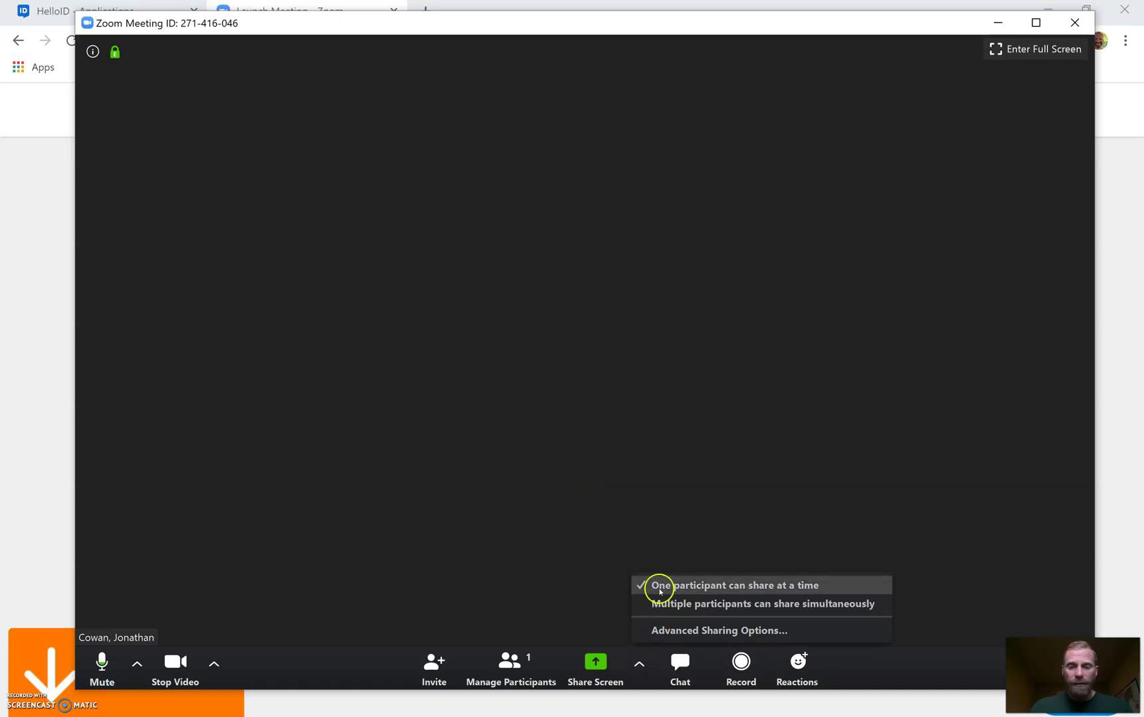
pyautogui.click(662, 589)
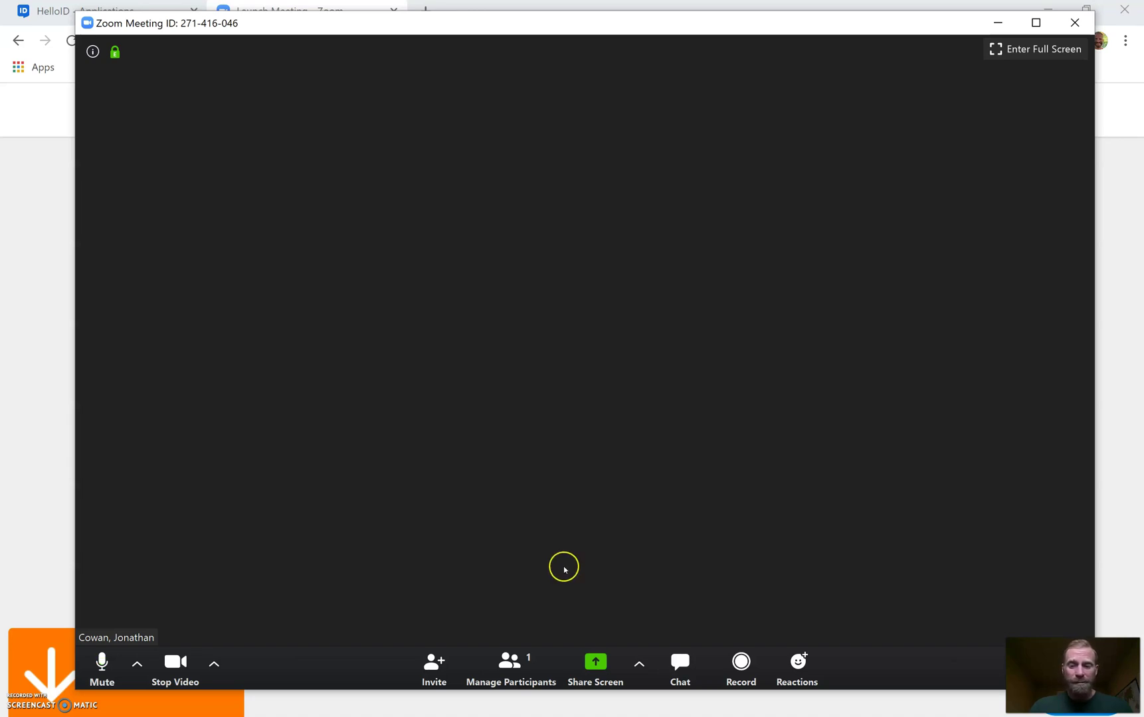
# Step: Move the meeting window aside to uncover its End Meeting control
pyautogui.moveTo(769, 25); pyautogui.dragTo(670, 20)
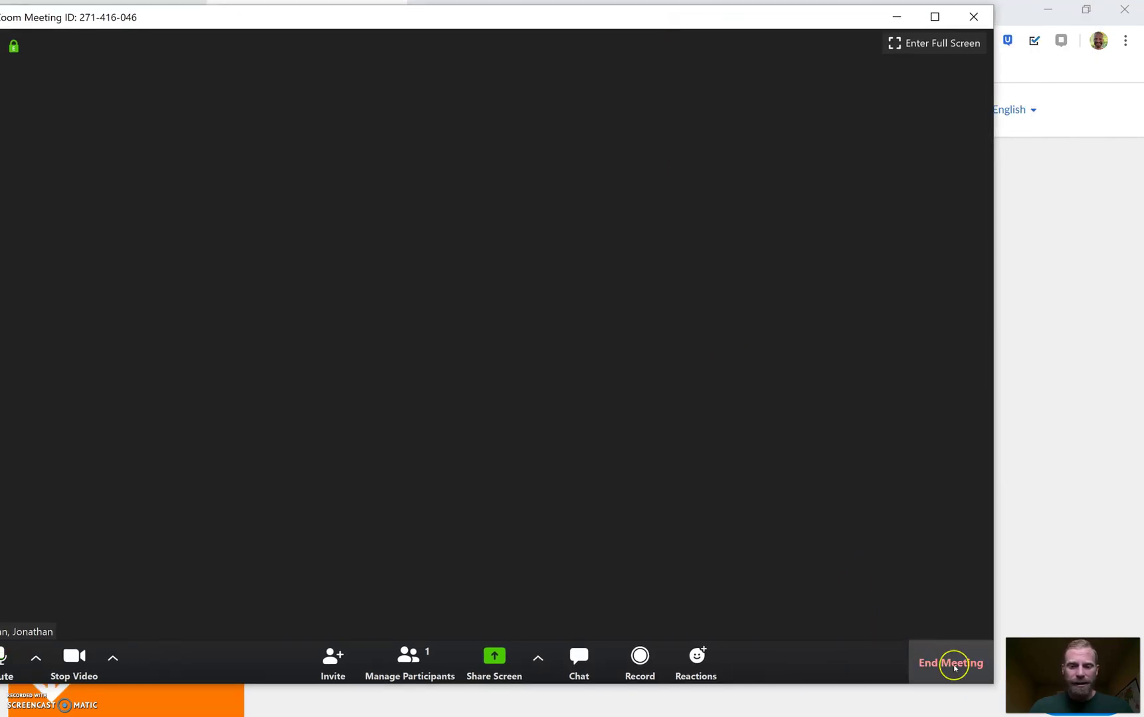